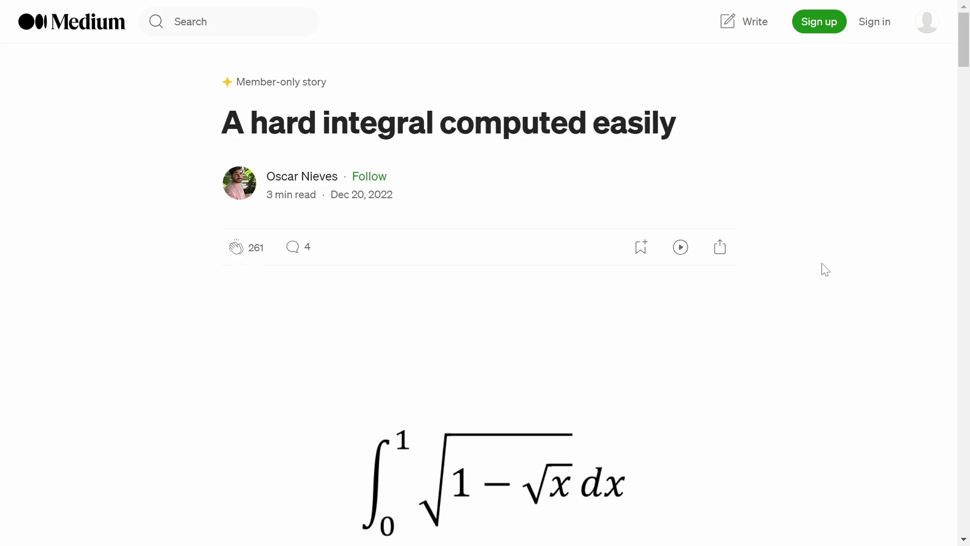
# Scroll the Medium article down until the ∫₀¹ √(1−√x) dx image is centred.
pyautogui.scroll(-2, 834, 265)
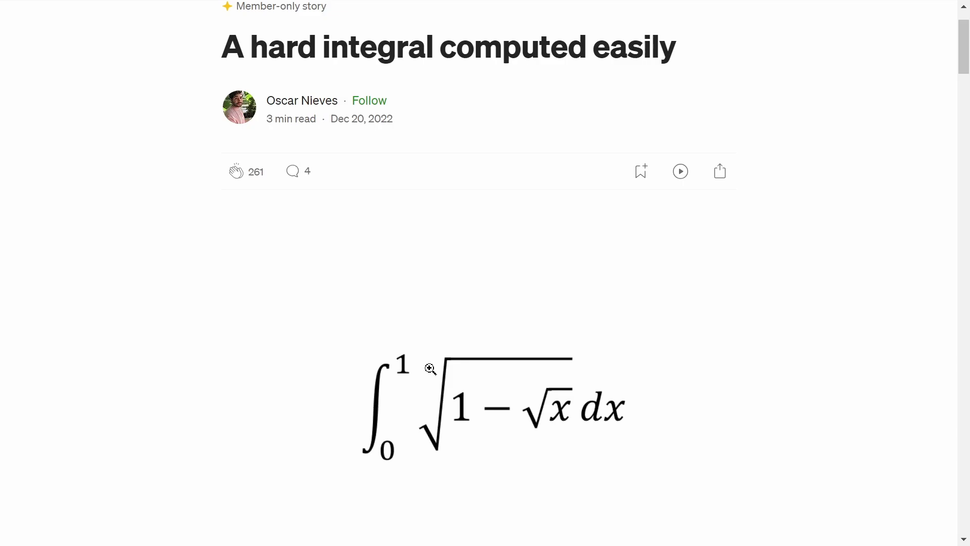
pyautogui.scroll(-2, 486, 409)
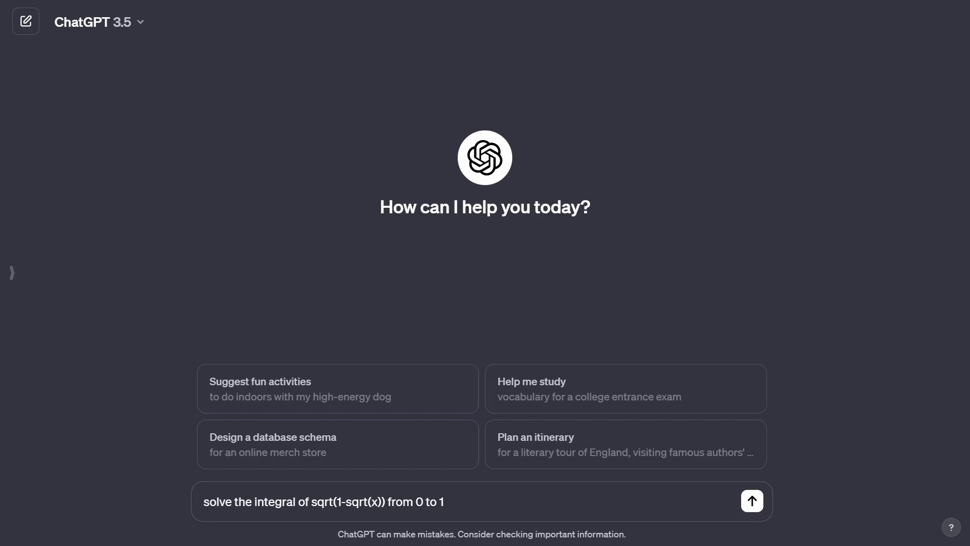
# Send the integral prompt to ChatGPT and read through its first reply.
pyautogui.press('Return')
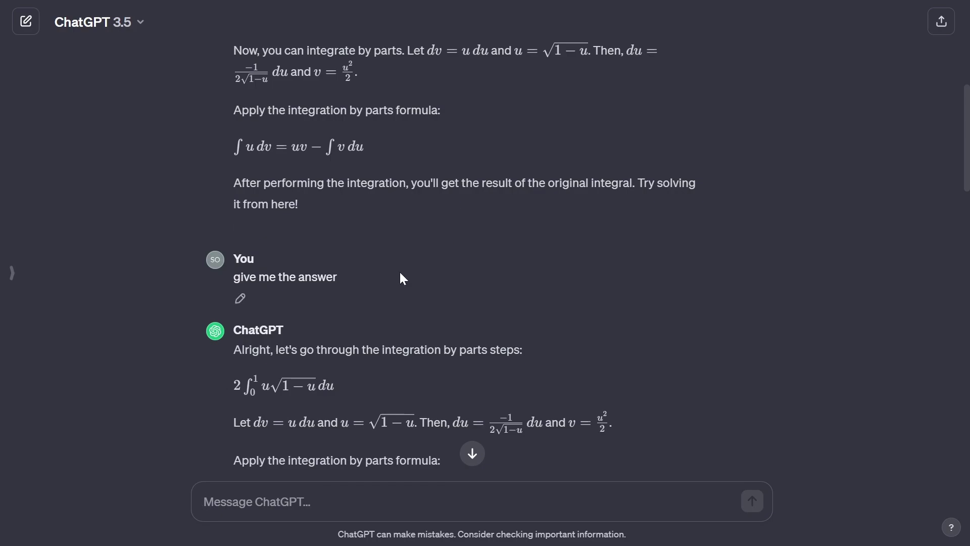
pyautogui.scroll(-3, 389, 227)
pyautogui.scroll(3, 372, 152)
pyautogui.scroll(-2, 399, 214)
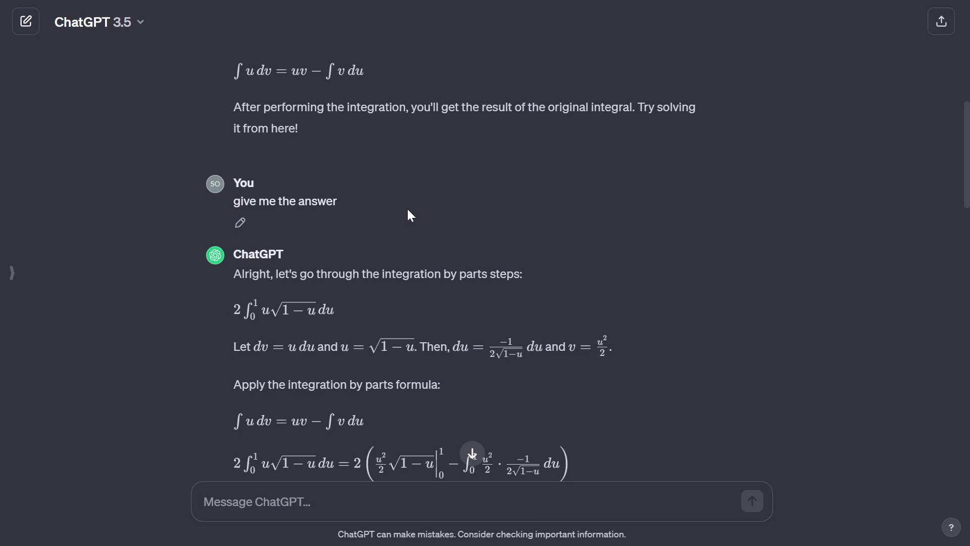
pyautogui.scroll(-6, 488, 258)
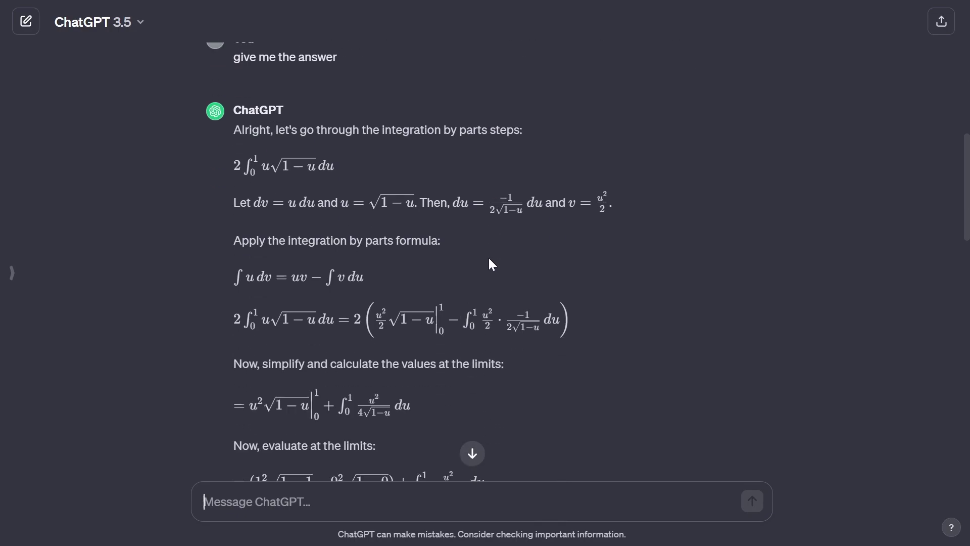
# Ask ChatGPT to 'continue' and scroll to its final result of 1/96.
pyautogui.write('continue')
pyautogui.press('Return')
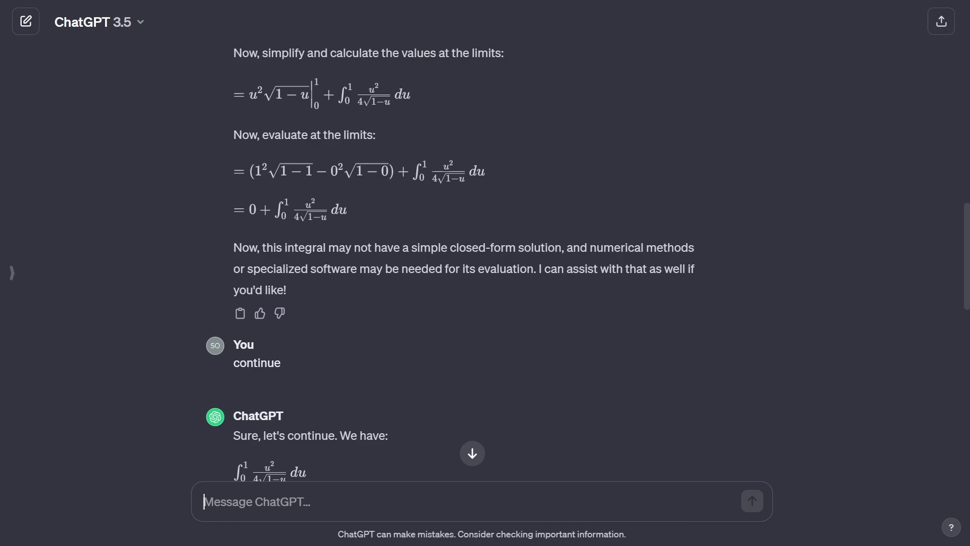
pyautogui.scroll(-2, 313, 260)
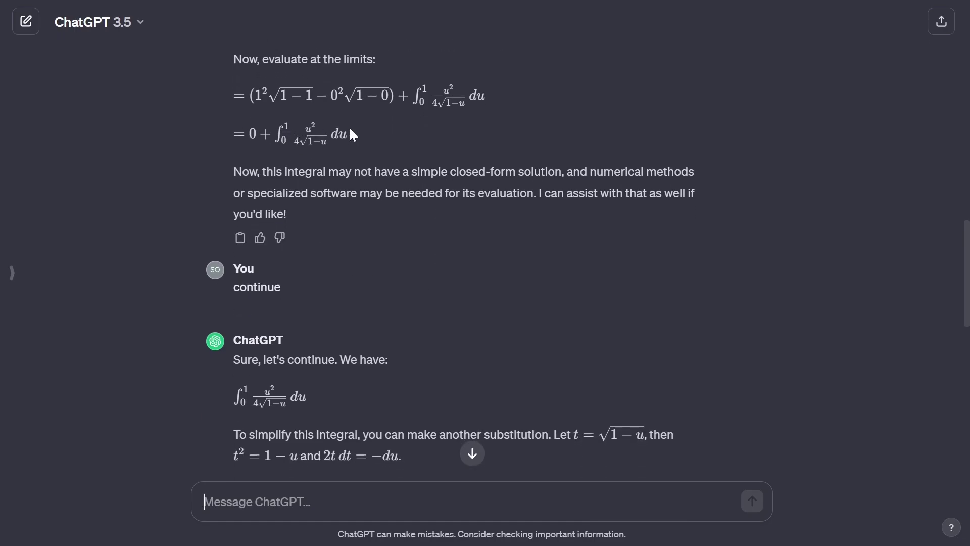
pyautogui.scroll(-13, 395, 155)
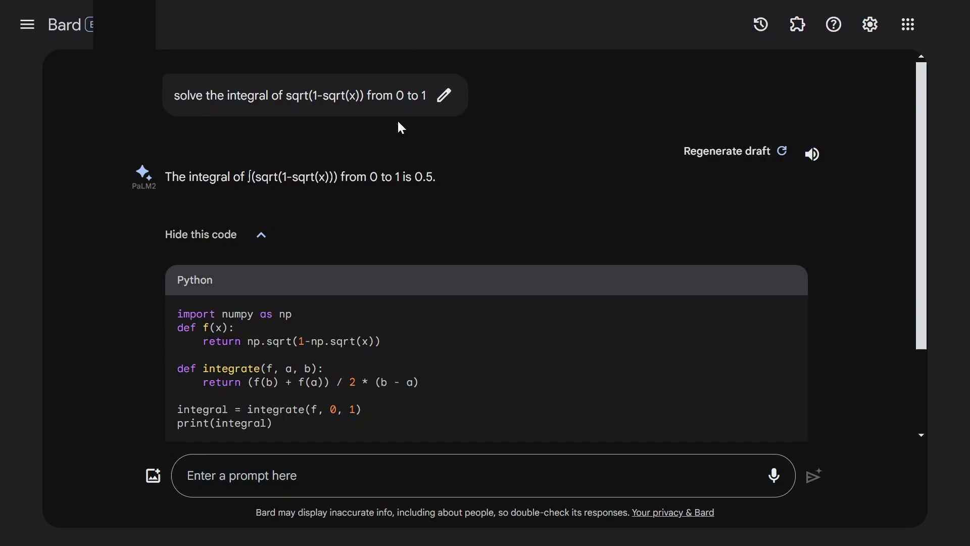
# Scroll through Bard's reply giving 0.5 with Python code.
pyautogui.scroll(-2, 321, 265)
pyautogui.scroll(-1, 281, 254)
pyautogui.scroll(2, 415, 158)
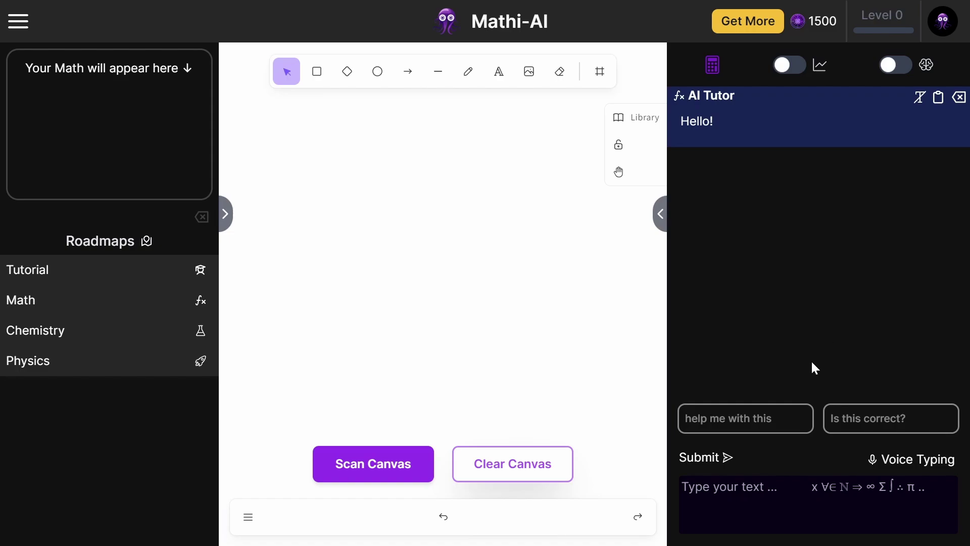
# Enable AI-Plot and Smartmode, then paste the integral question into the AI Tutor box.
pyautogui.click(794, 68)
pyautogui.moveTo(897, 67)
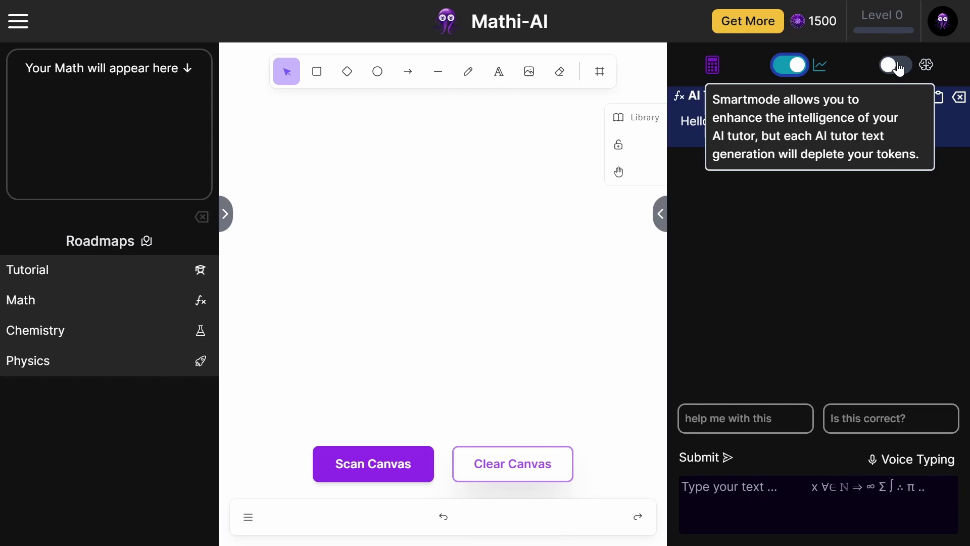
pyautogui.click(905, 64)
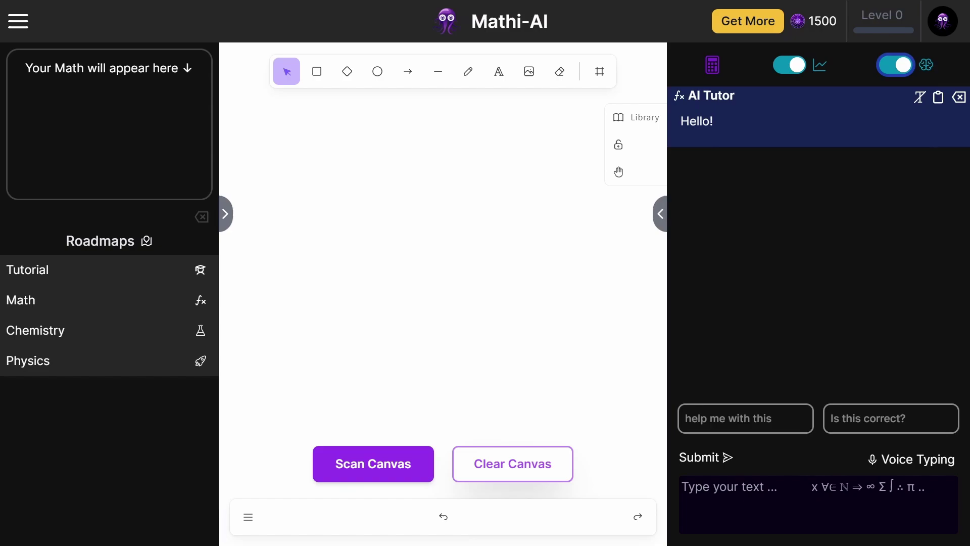
pyautogui.click(699, 480)
pyautogui.write('solve the integral of sqrt(1-sqrt(x)) from 0 to 1')
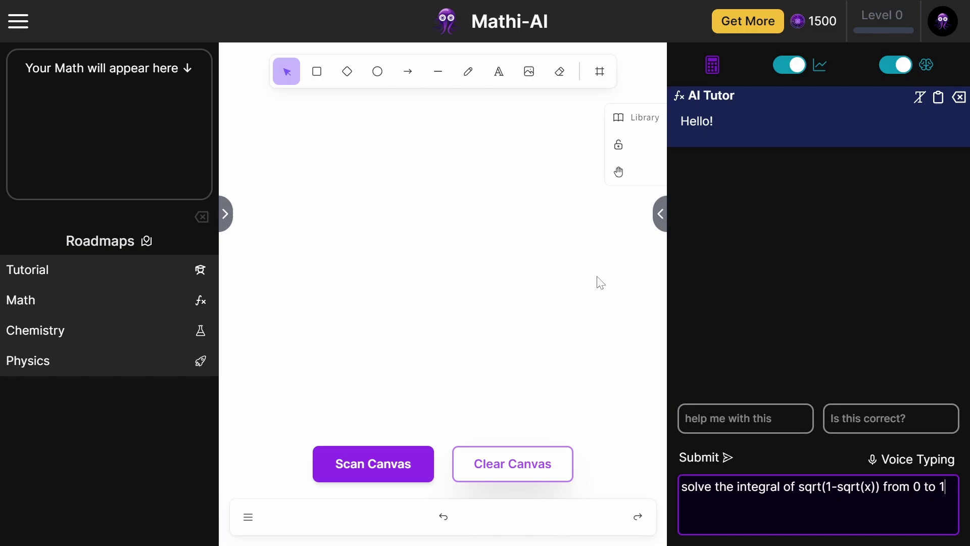
# Paste the integral image, scan the canvas, and send 'solve this' to the AI Tutor.
pyautogui.press('Return')
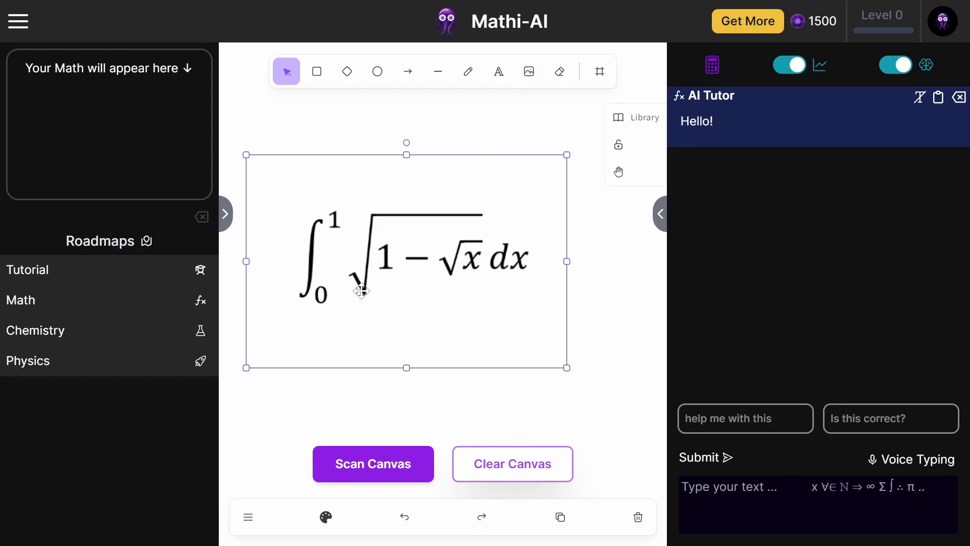
pyautogui.click(384, 469)
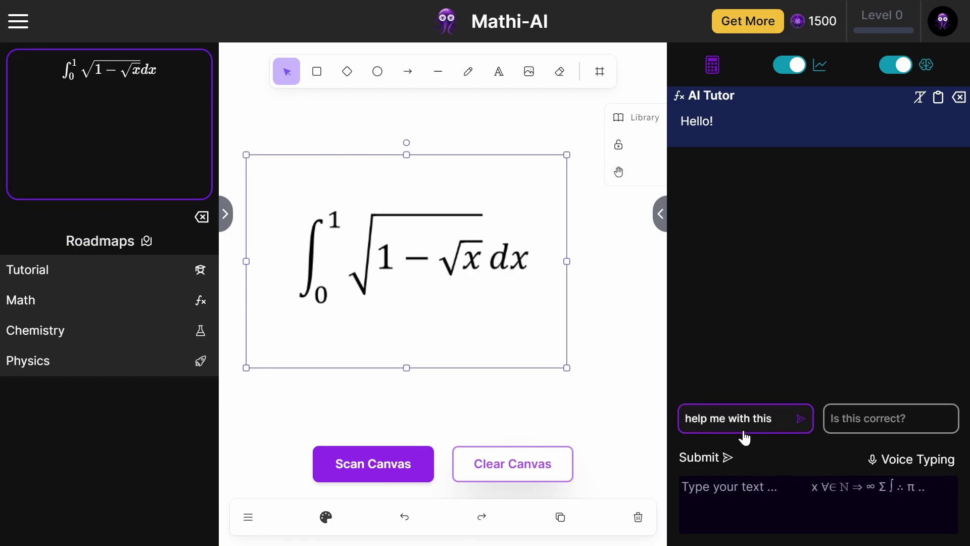
pyautogui.click(707, 493)
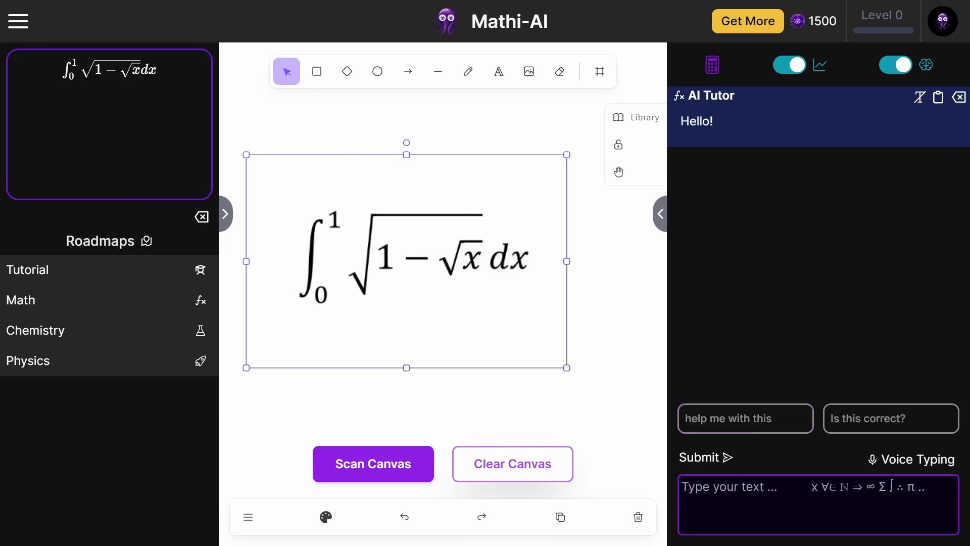
pyautogui.write('solve this')
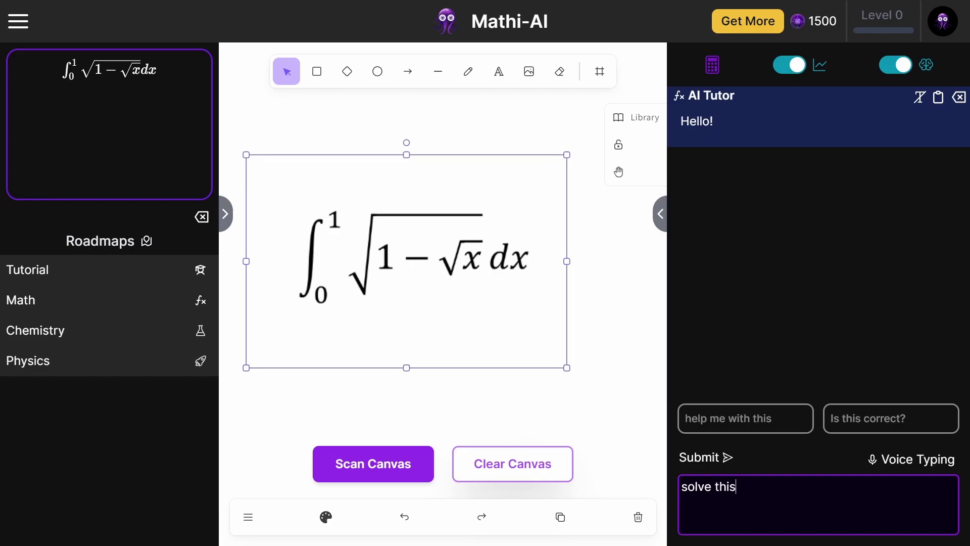
pyautogui.press('Return')
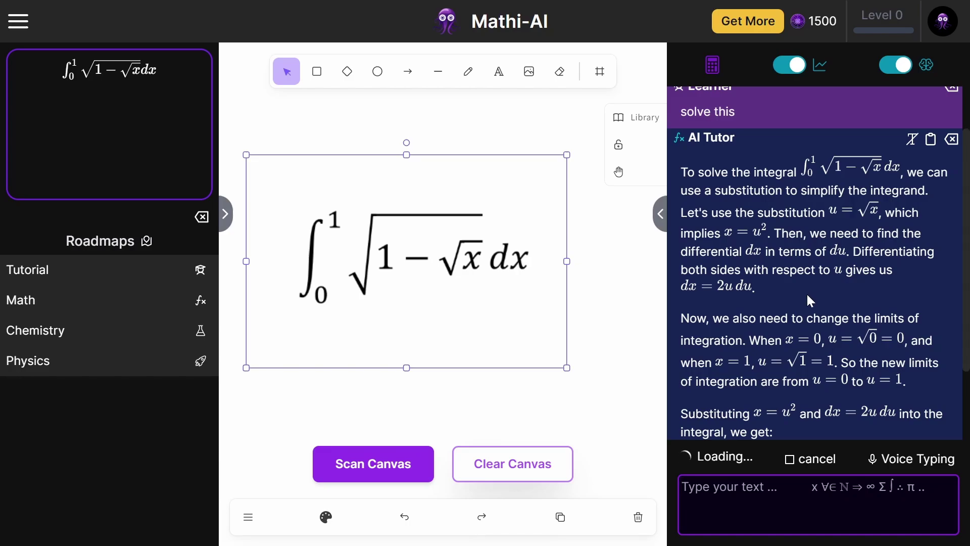
# Let the AI Tutor finish its substitution solution concluding the integral equals 8/15.
pyautogui.click(812, 283)
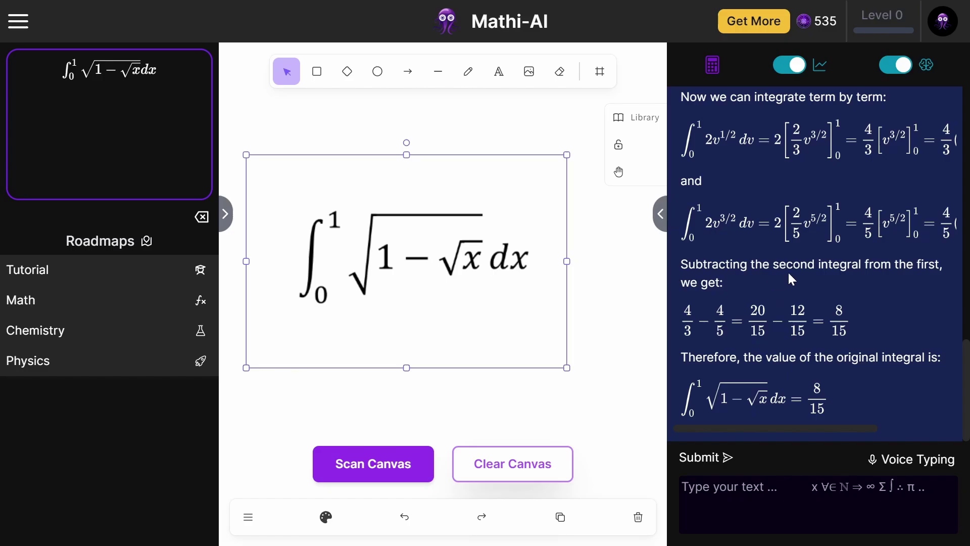
# Log out via the avatar menu, then reach the Create an account page through Login / Signup.
pyautogui.click(942, 28)
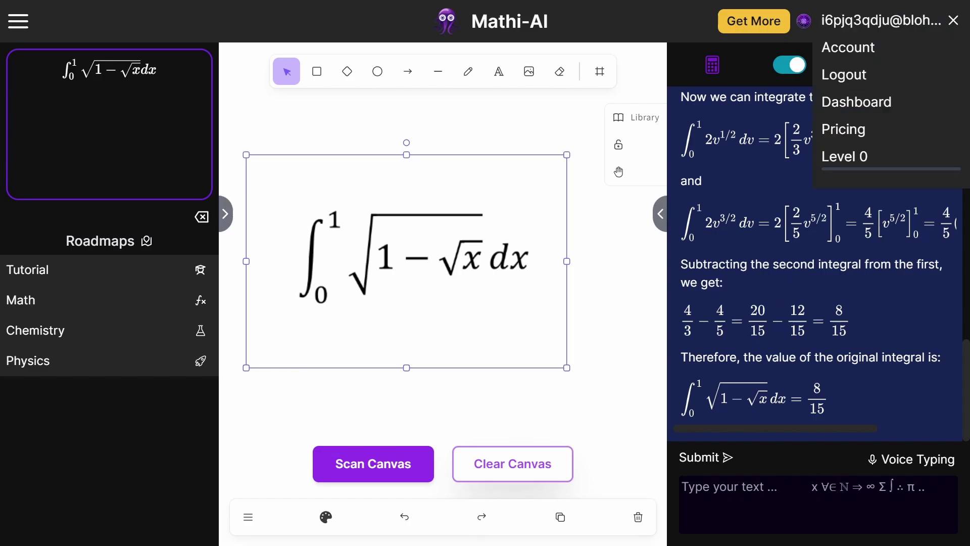
pyautogui.click(842, 77)
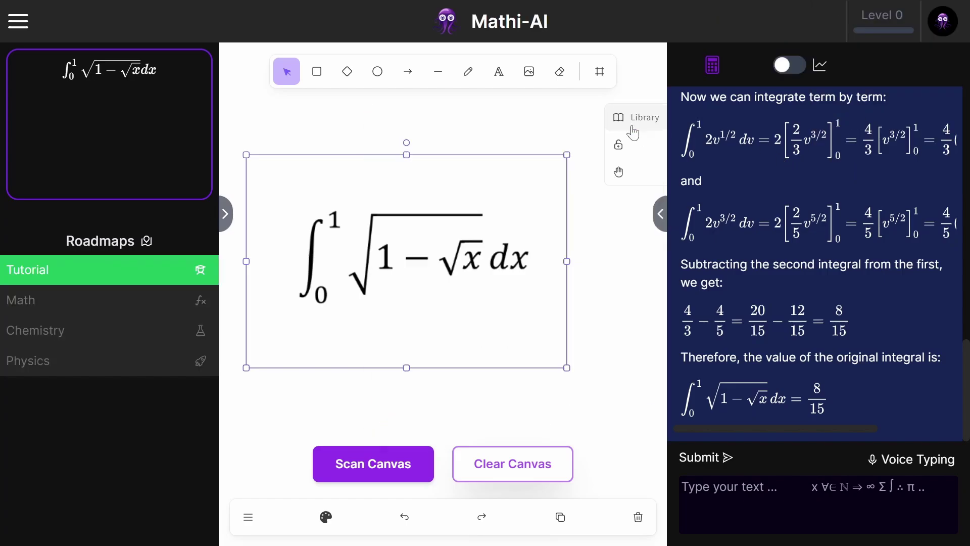
pyautogui.click(937, 26)
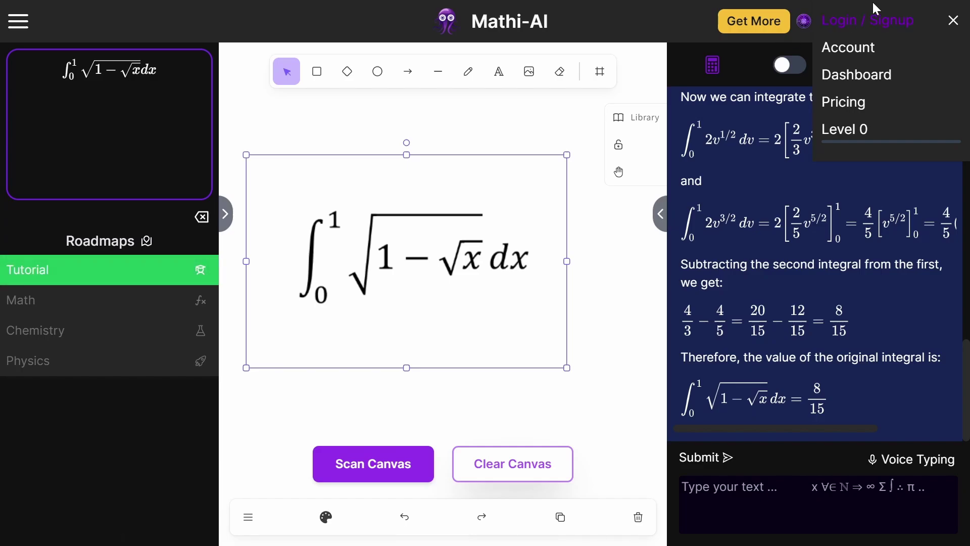
pyautogui.click(867, 28)
pyautogui.click(504, 346)
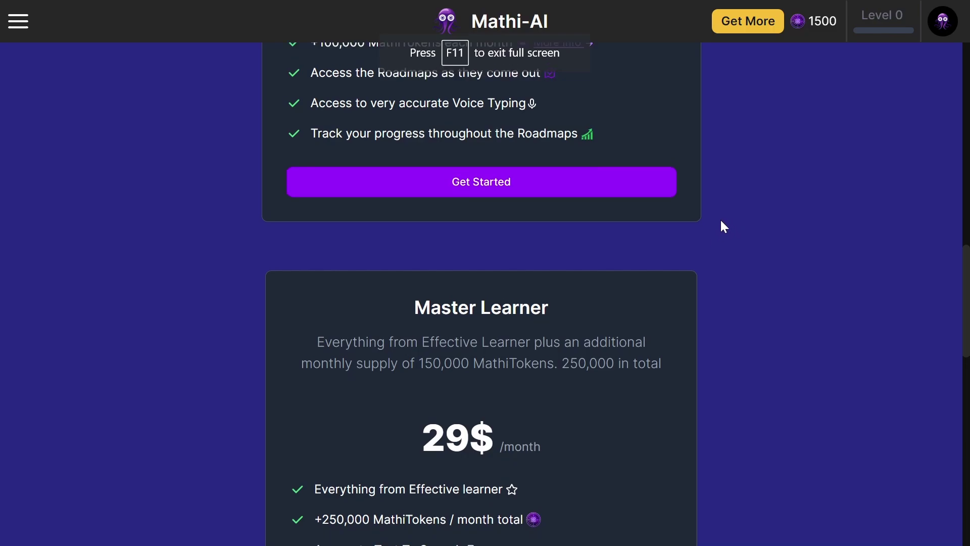
pyautogui.scroll(8, 733, 217)
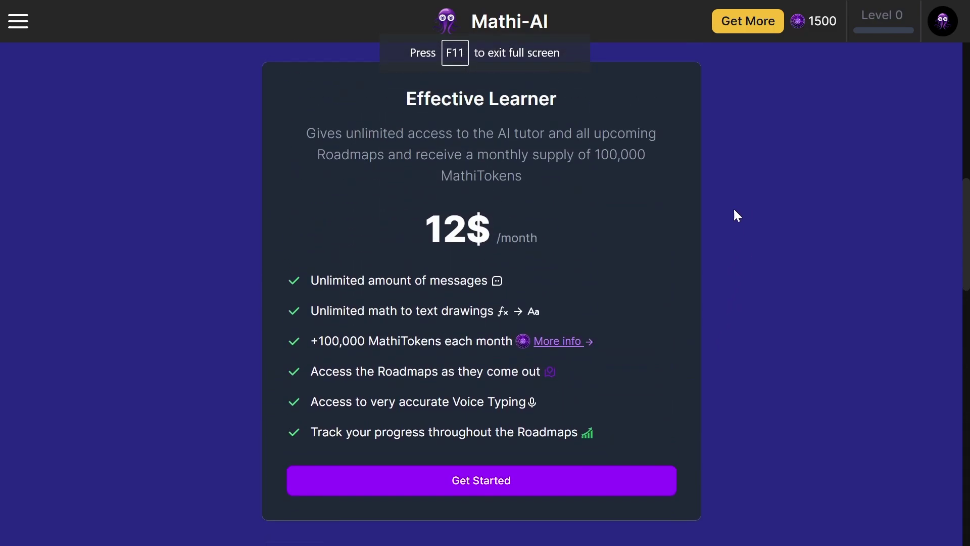